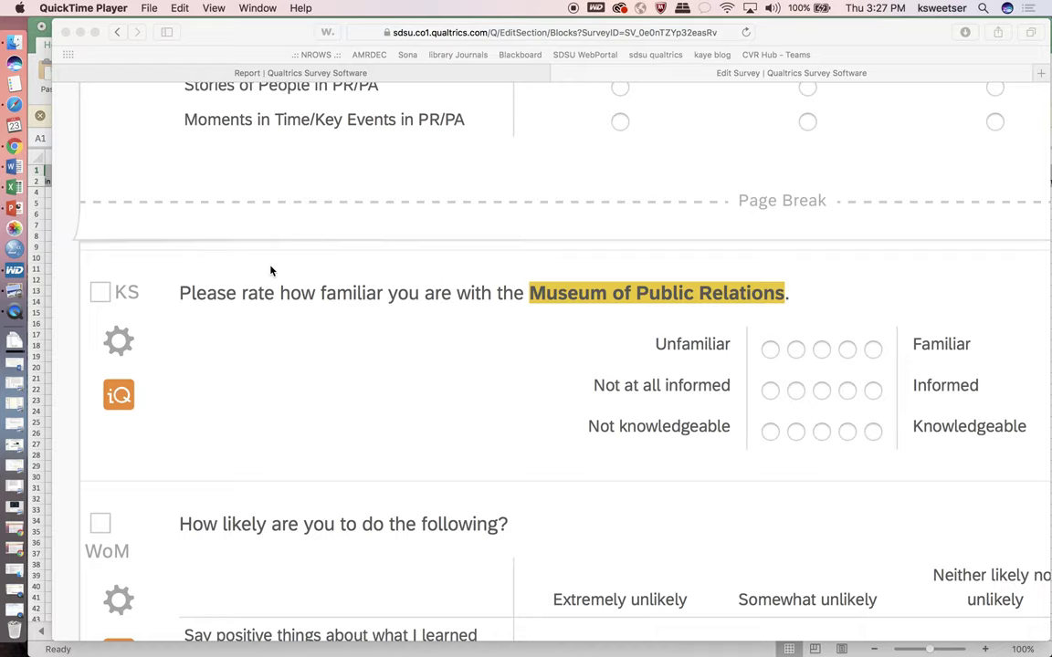
Scroll the Qualtrics editor to the KS familiarity question about the Museum of Public Relations
scroll(277, 342, right, 2)
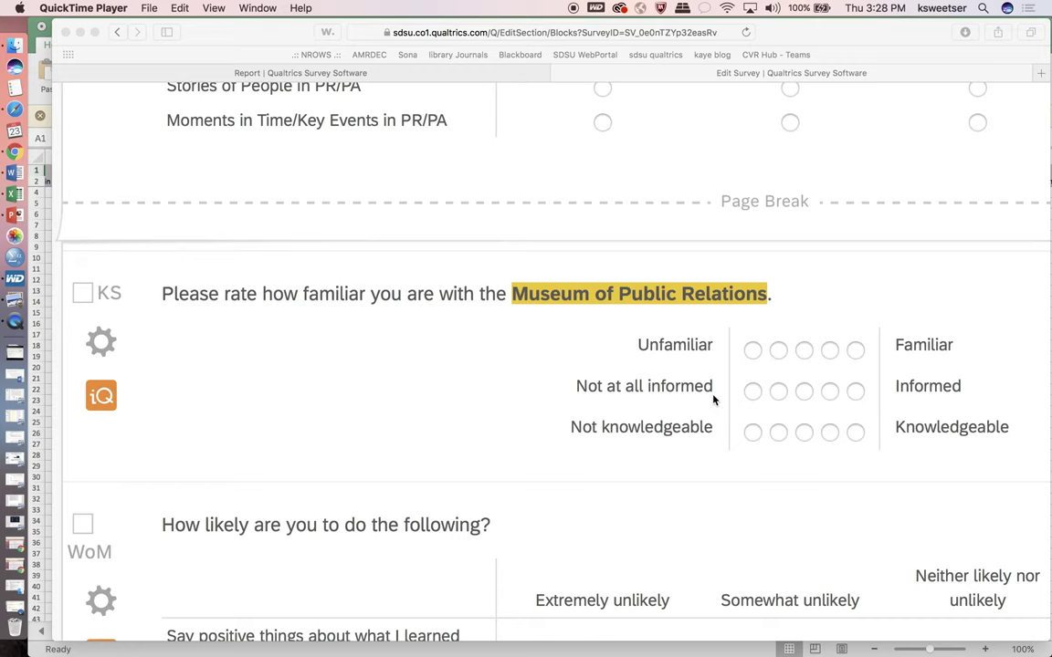
Switch to the Excel survey export, review knowledge columns AK–AM (KS_1–KS_3), then select column AN
key(ctrl+Up)
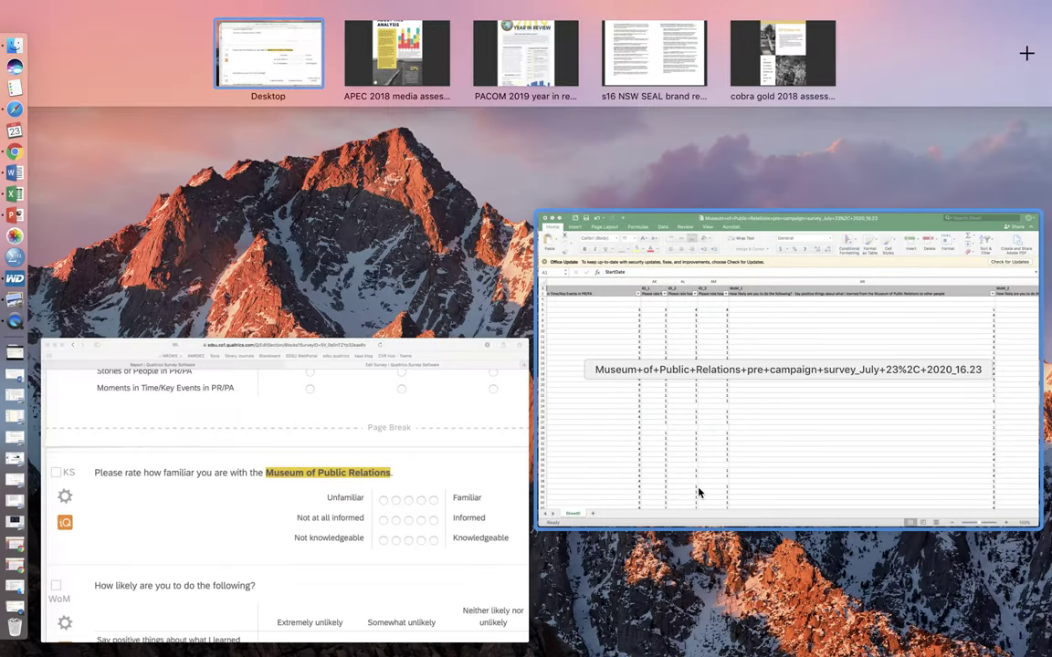
click(698, 490)
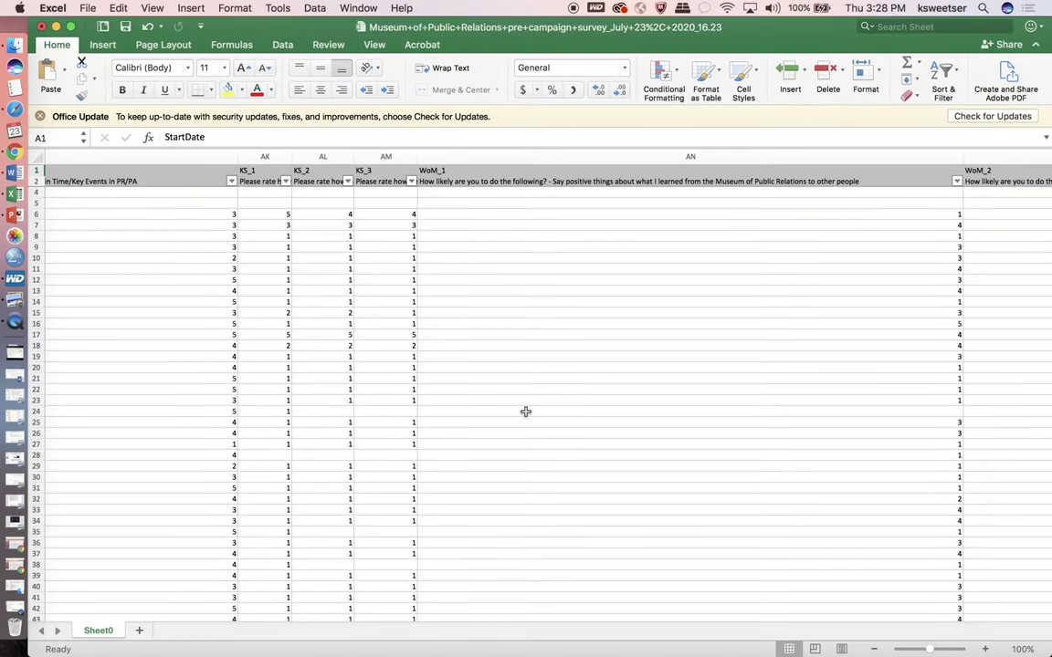
click(266, 157)
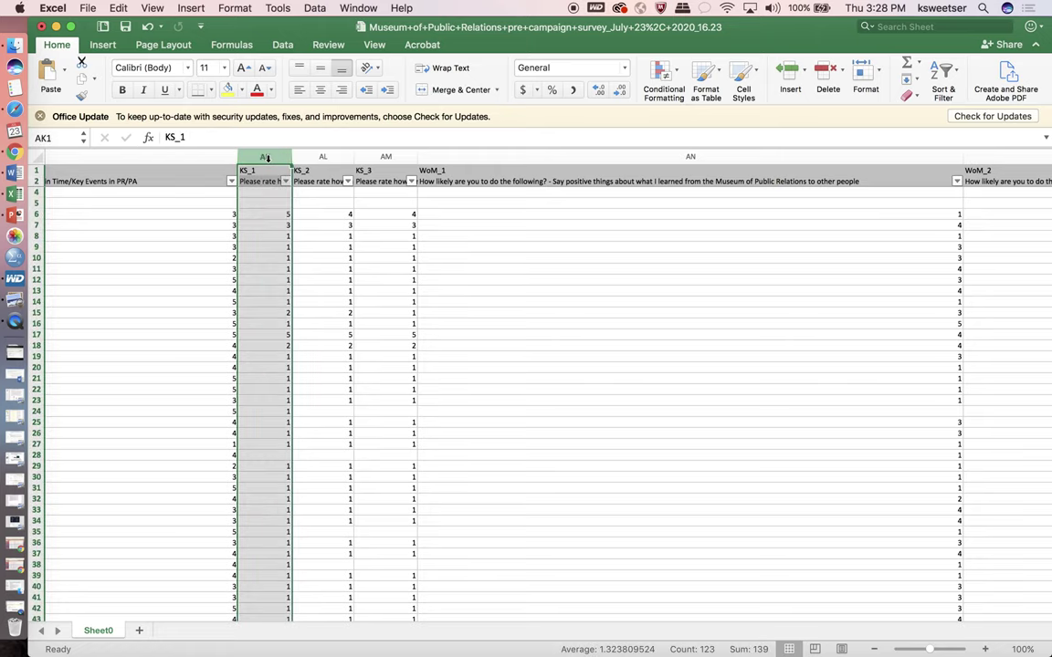
drag(265, 157, 382, 158)
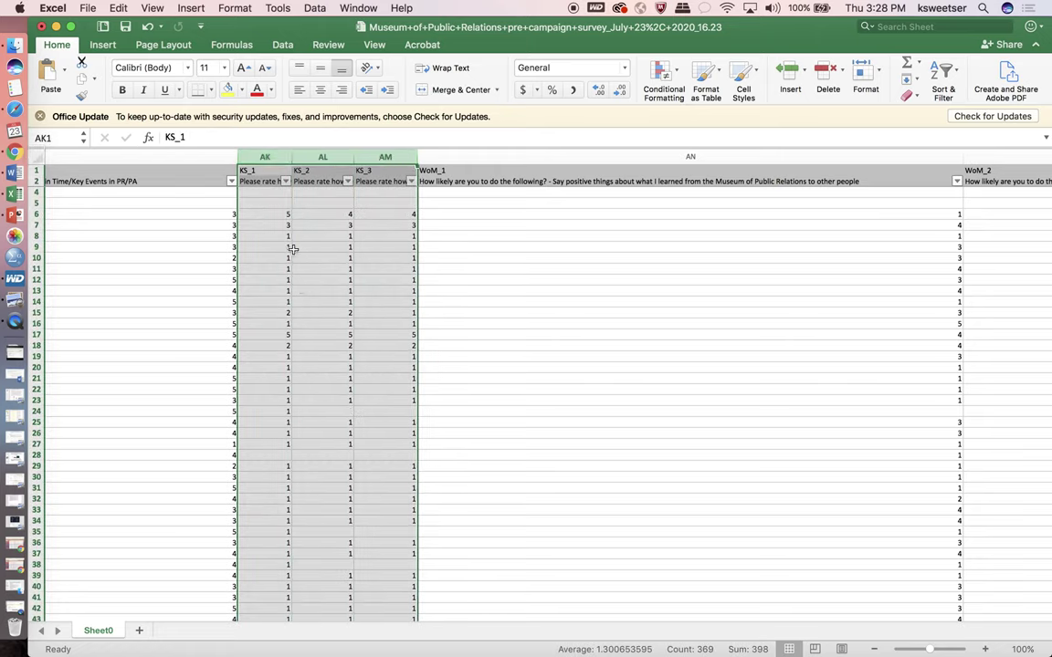
scroll(292, 249, down, 15)
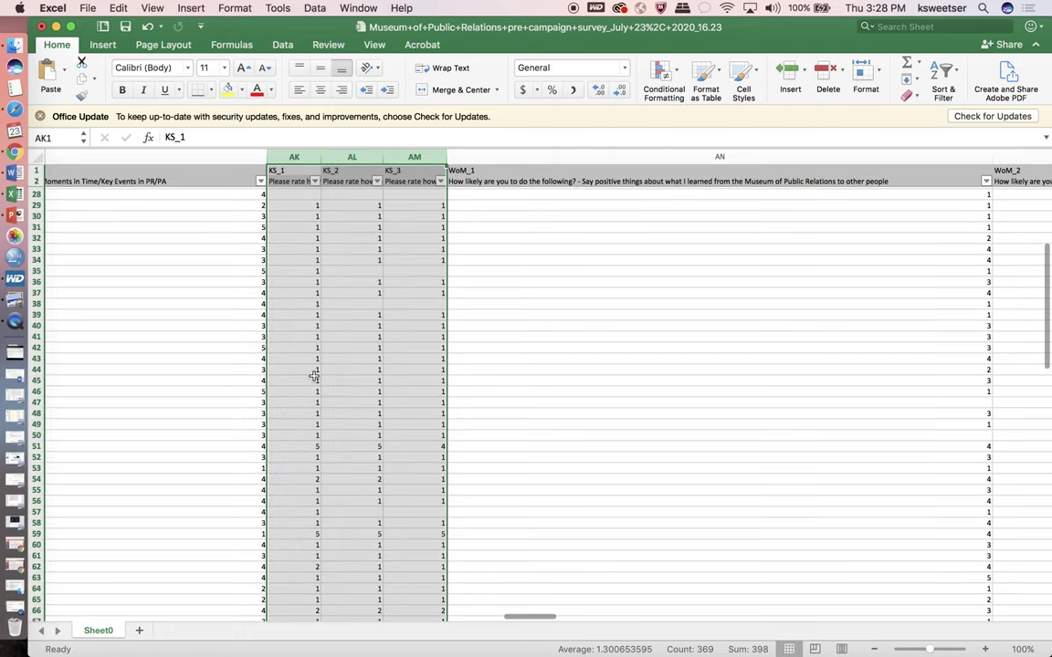
scroll(313, 376, down, 15)
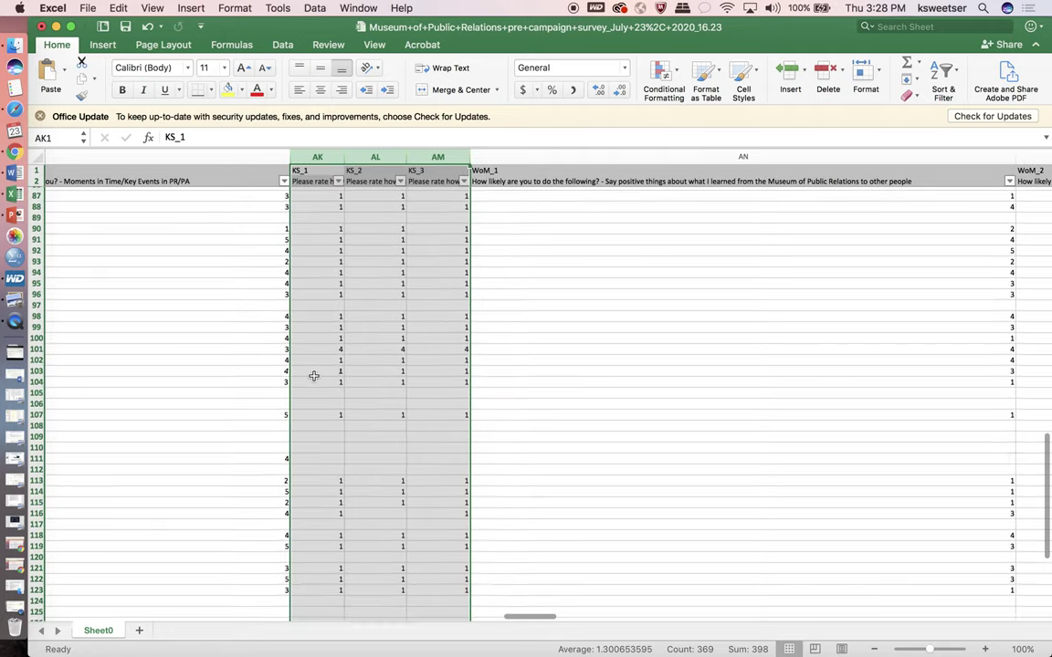
scroll(313, 375, up, 20)
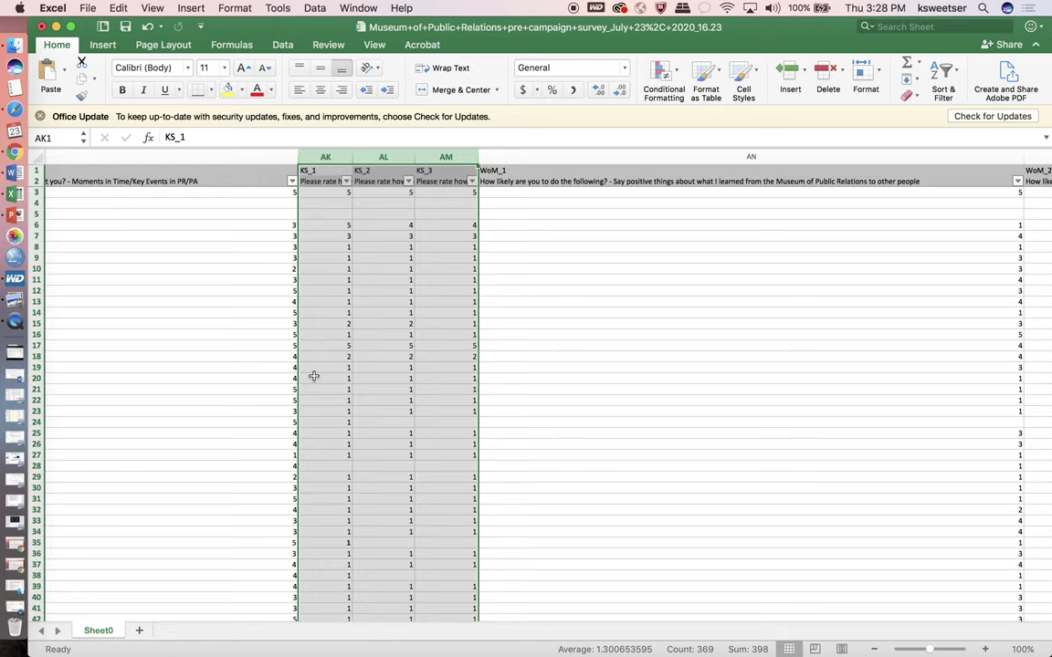
click(526, 301)
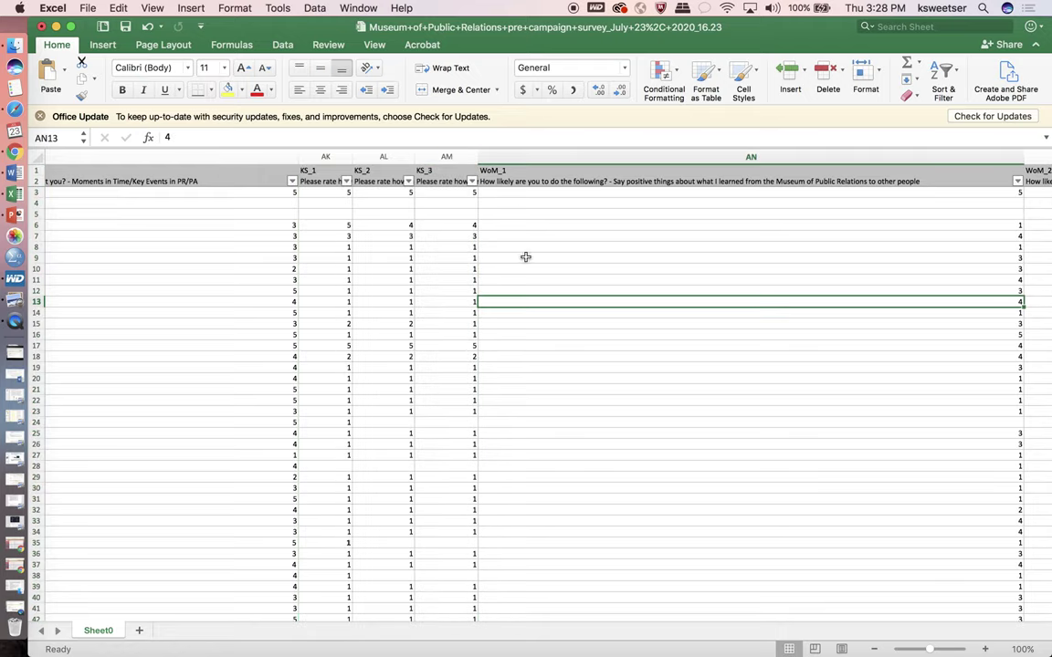
click(489, 157)
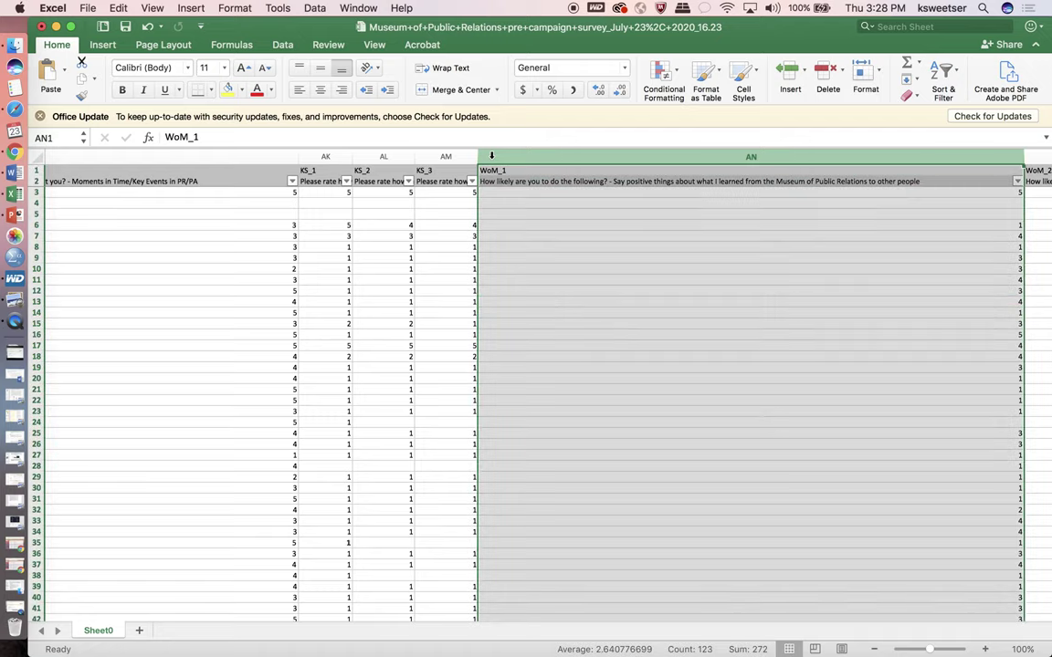
Insert an empty column AN before the WoM_1 column
right_click(491, 157)
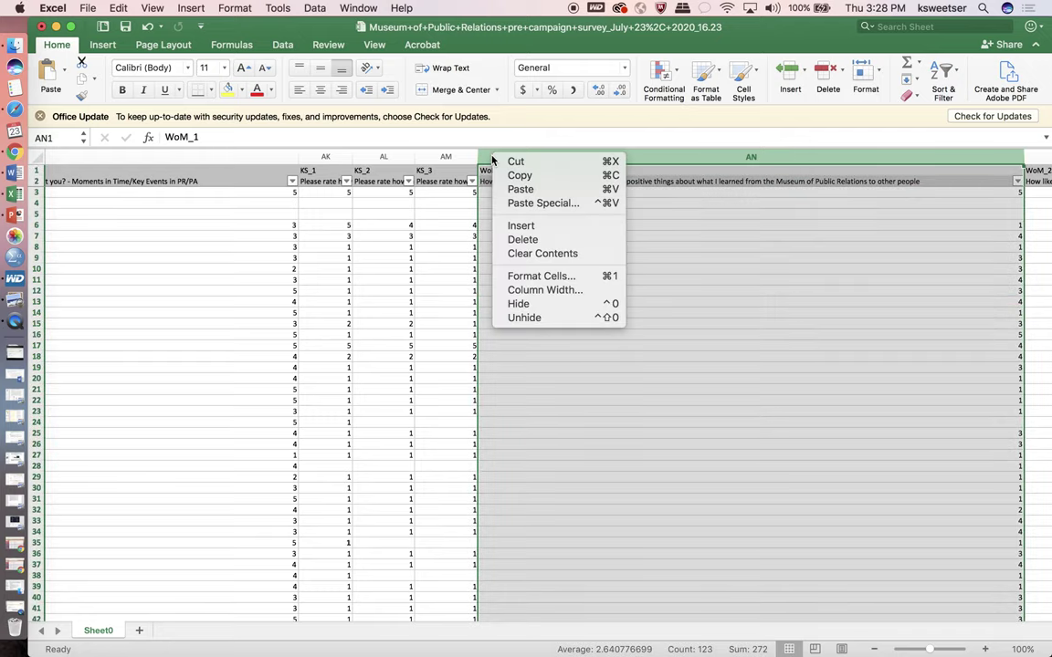
click(498, 231)
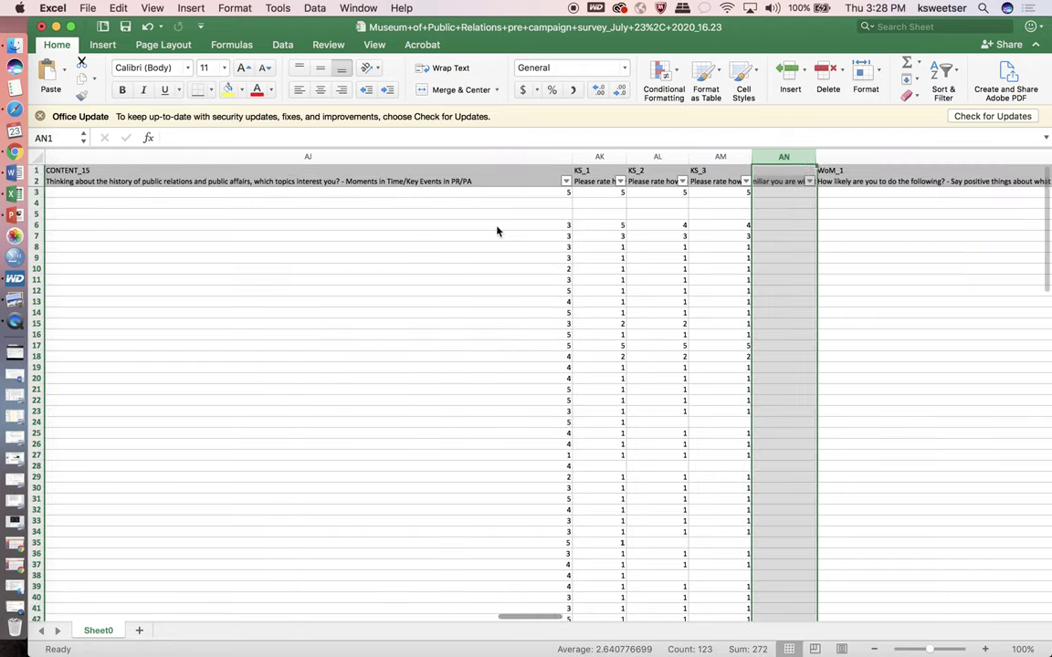
scroll(660, 239, right, 3)
scroll(659, 239, down, 2)
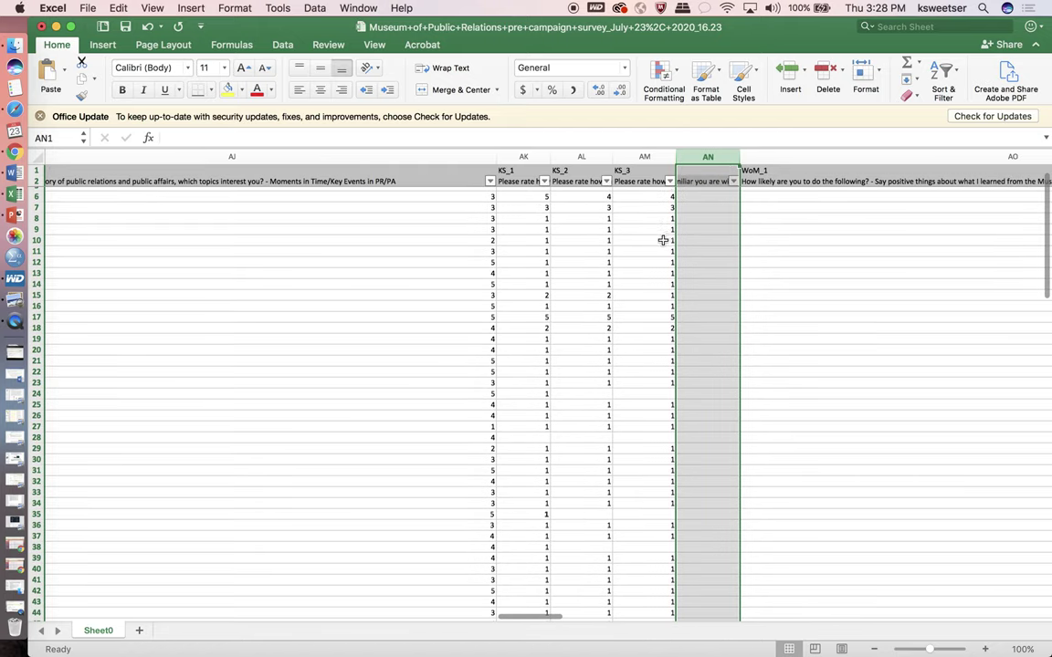
Enter header KNOWLEDGE in AN1 and the label 'knowledge summative index' in AN2
click(699, 171)
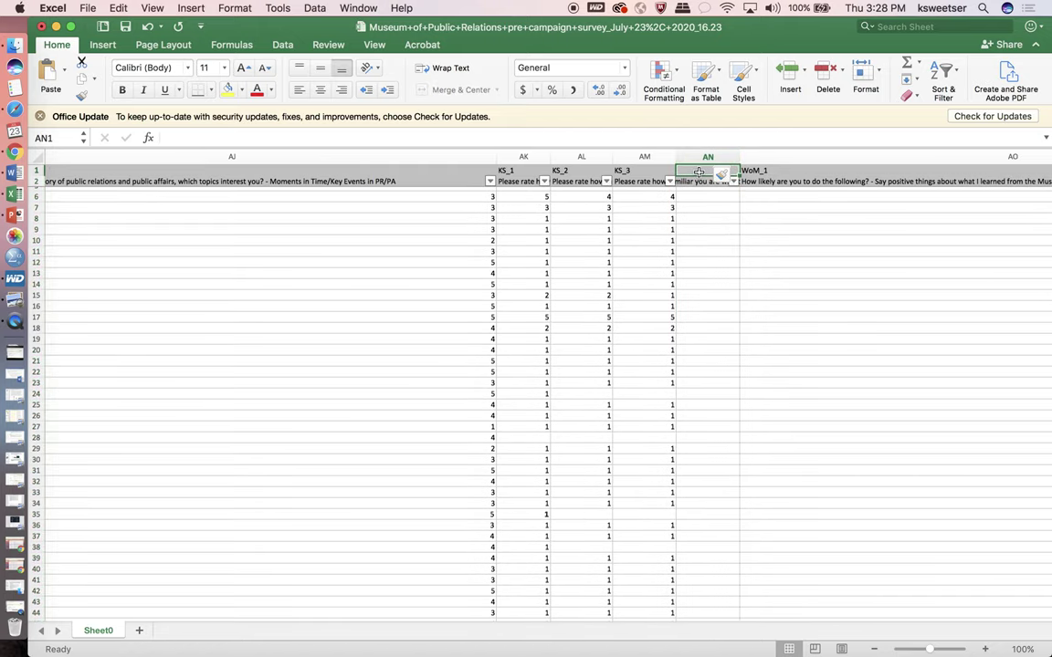
text(KNOWLEDGE)
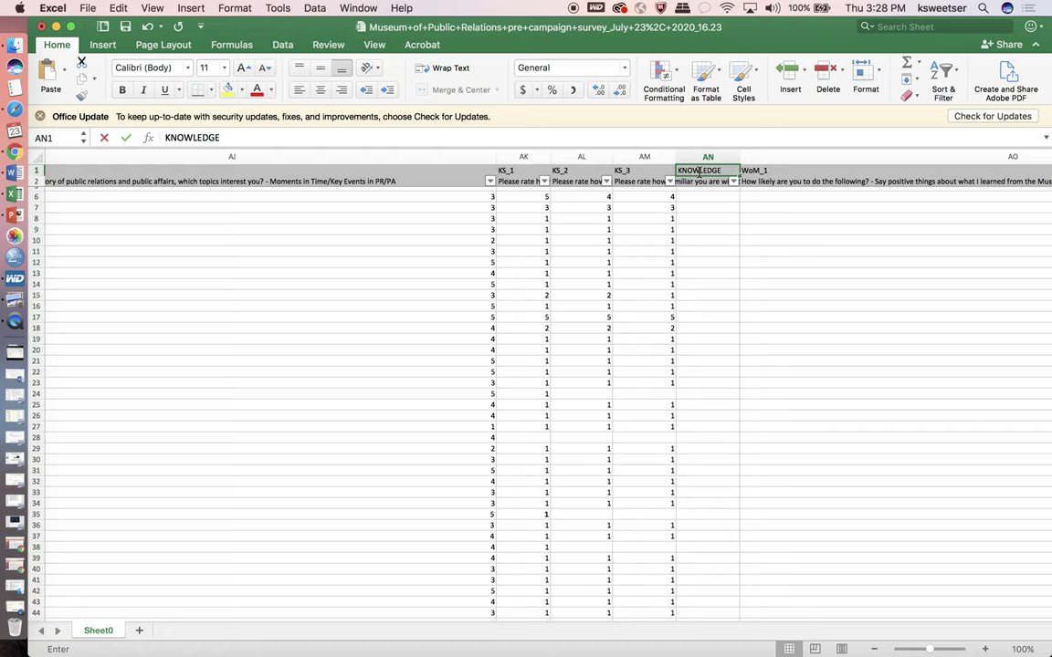
key(Return)
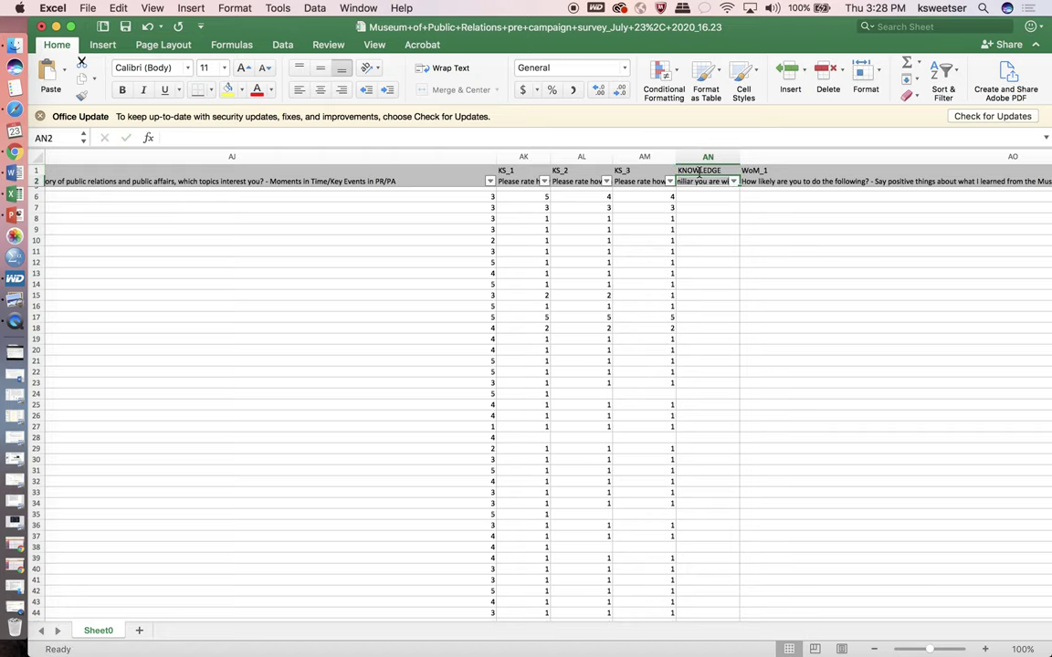
text(know)
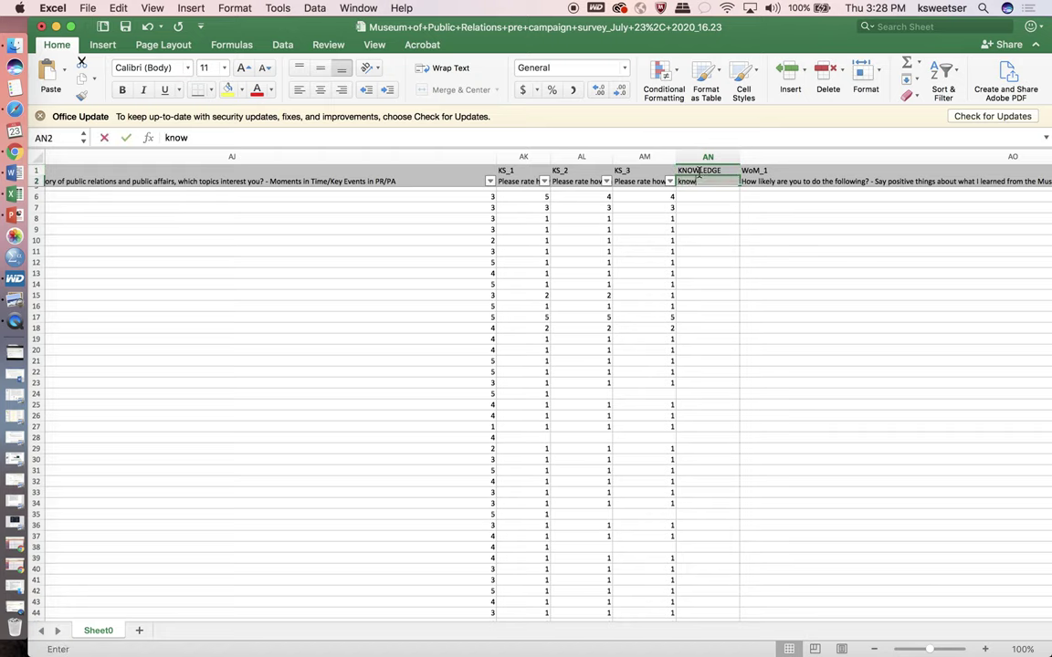
text(ledge sum)
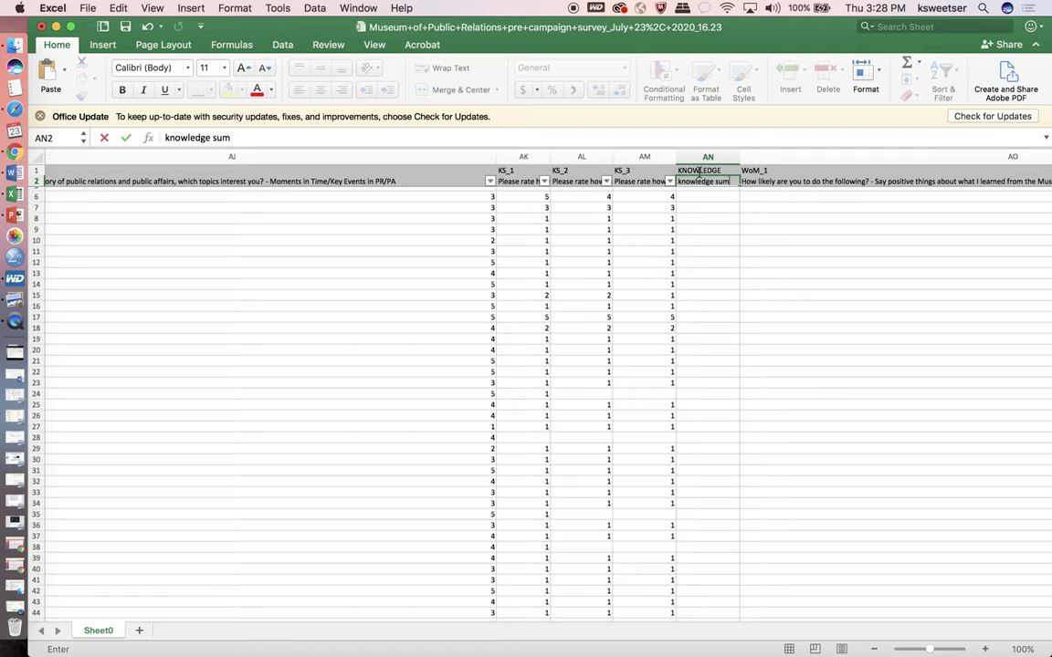
text(mative index)
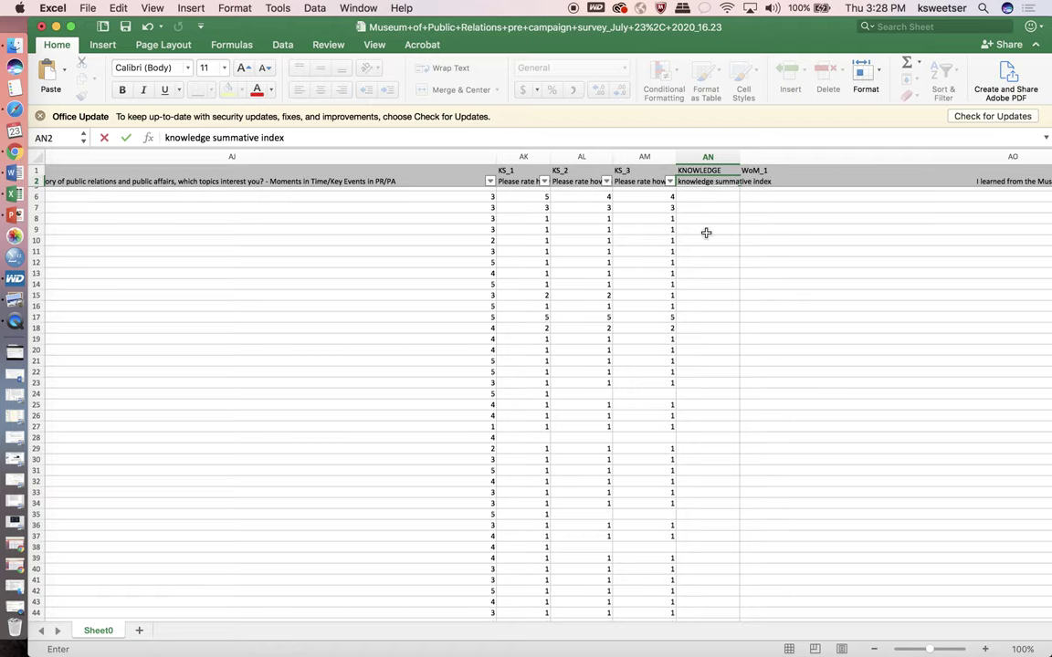
scroll(704, 232, up, 3)
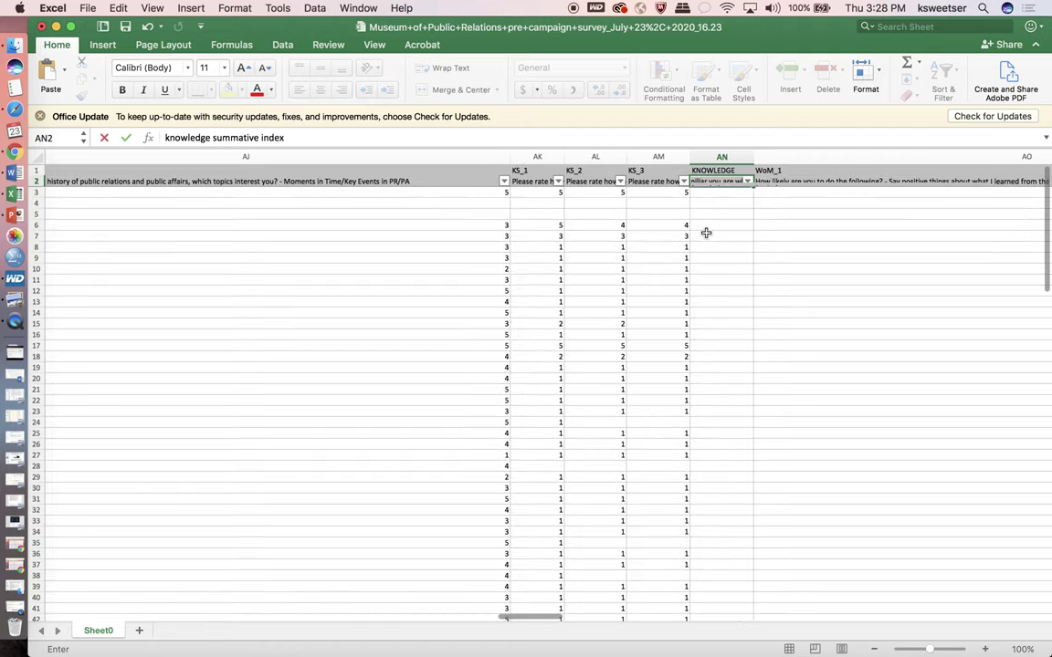
Commit the AN2 label and enter =SUM(AK3:AM3) in AN3, giving 15
key(Return)
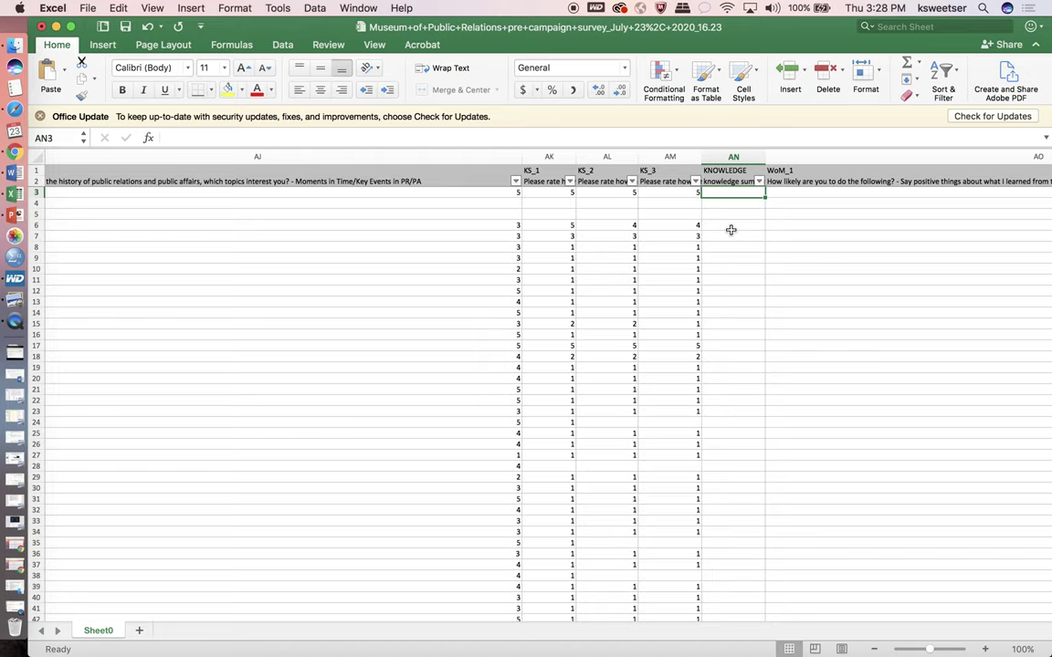
text(=)
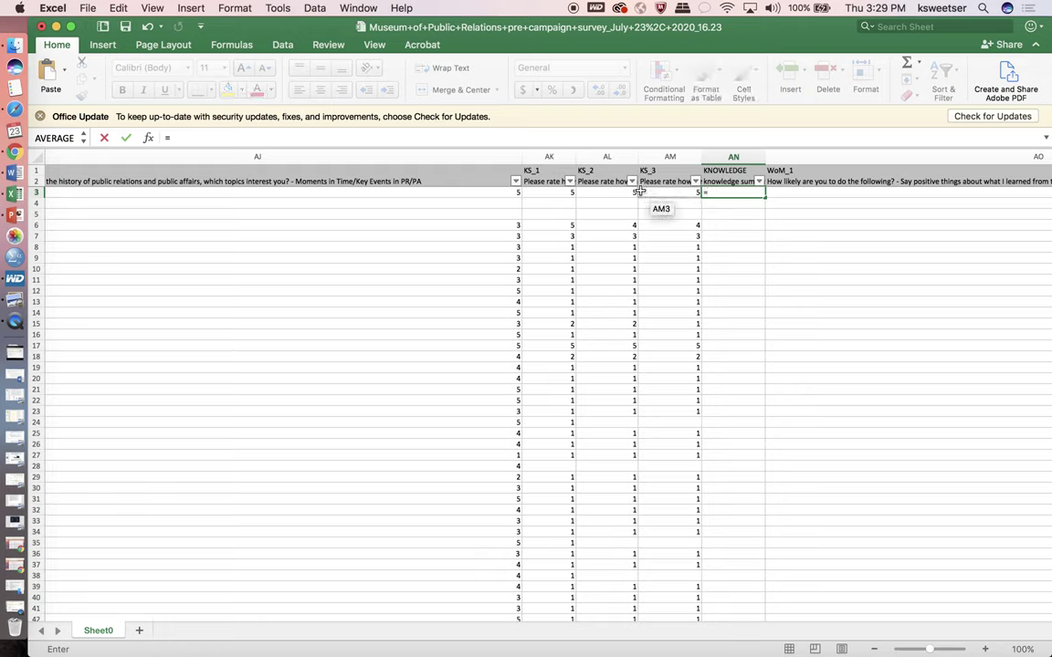
text(SUM)
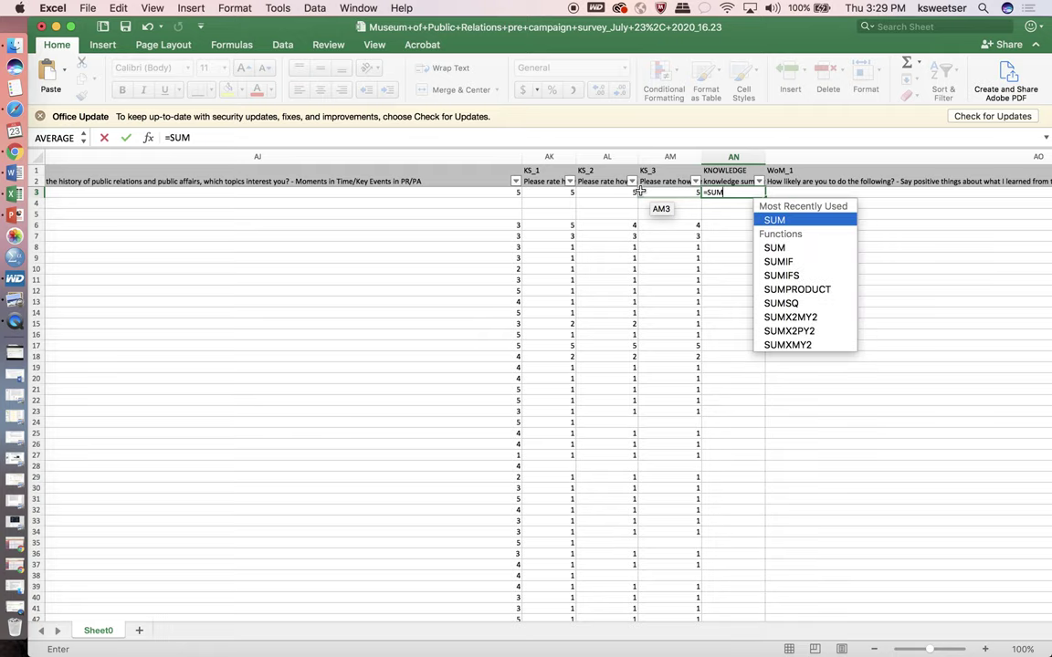
double_click(793, 222)
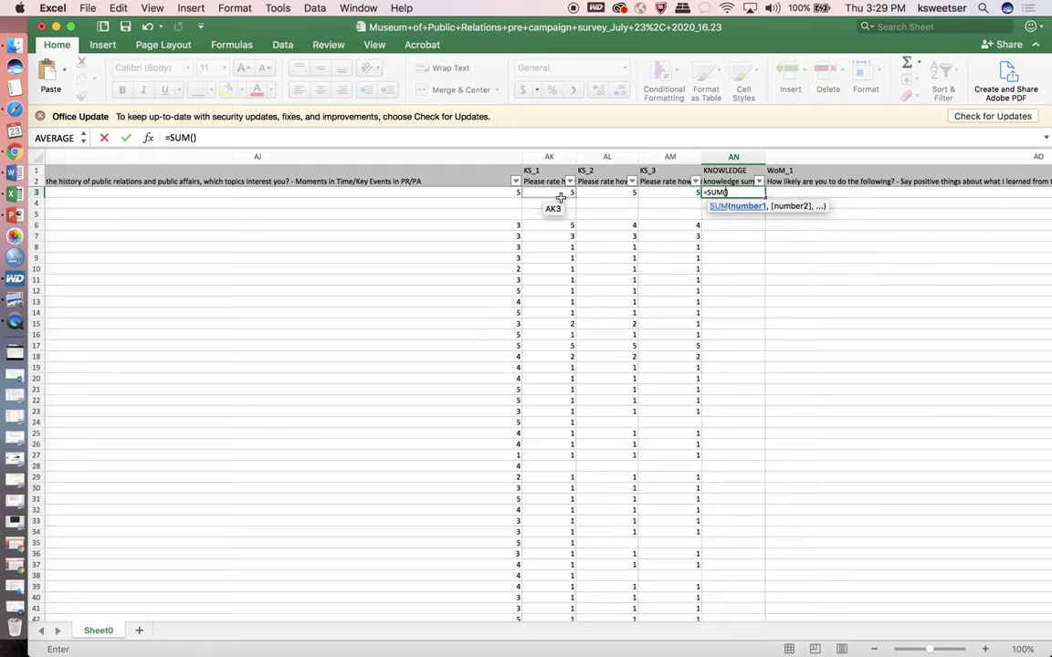
drag(559, 195, 662, 192)
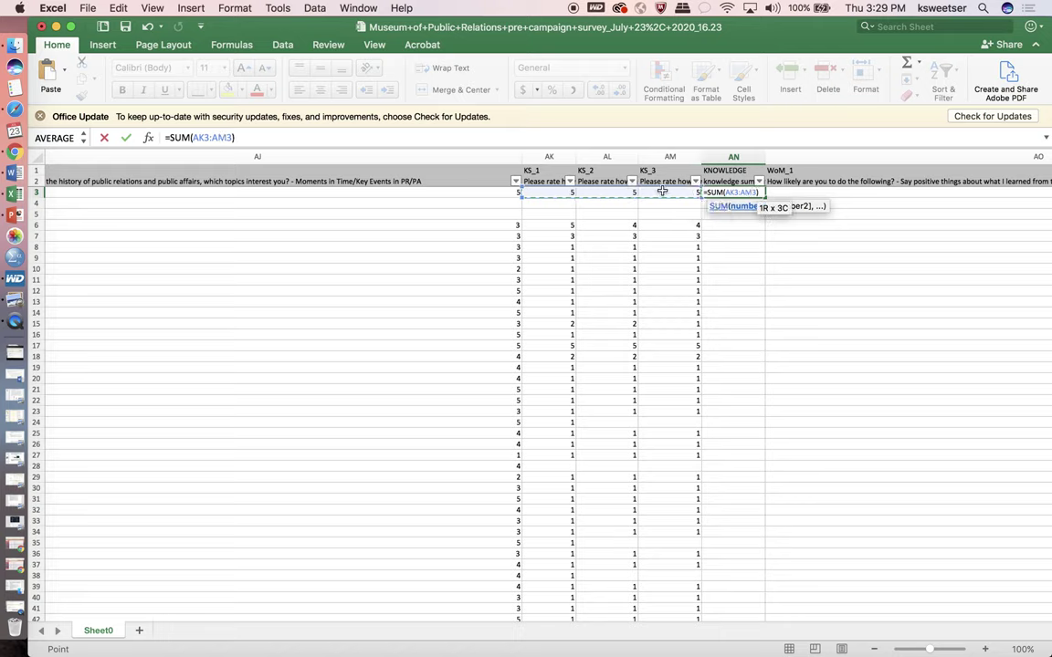
key(Return)
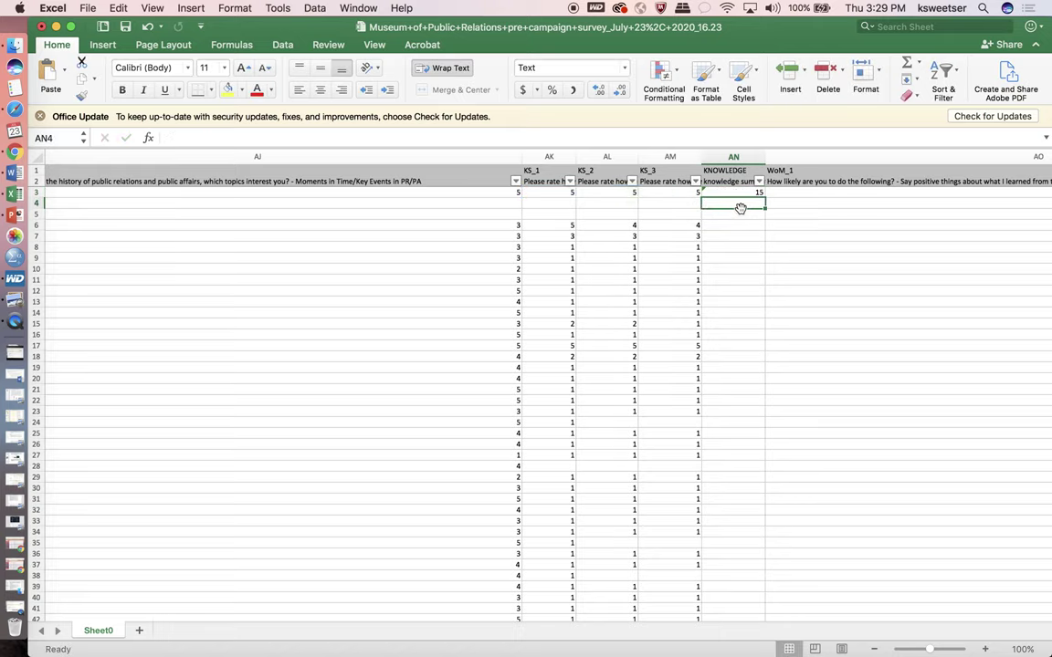
Append /3 so AN3 reads =SUM(AK3:AM3)/3, showing an average of 5
click(736, 192)
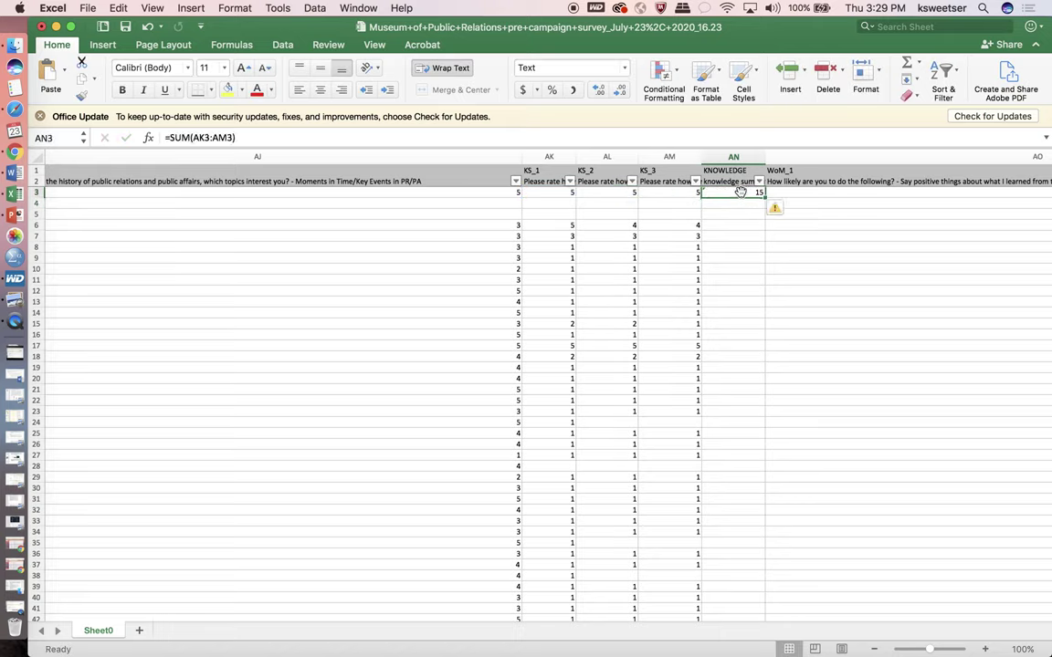
click(395, 134)
text(/)
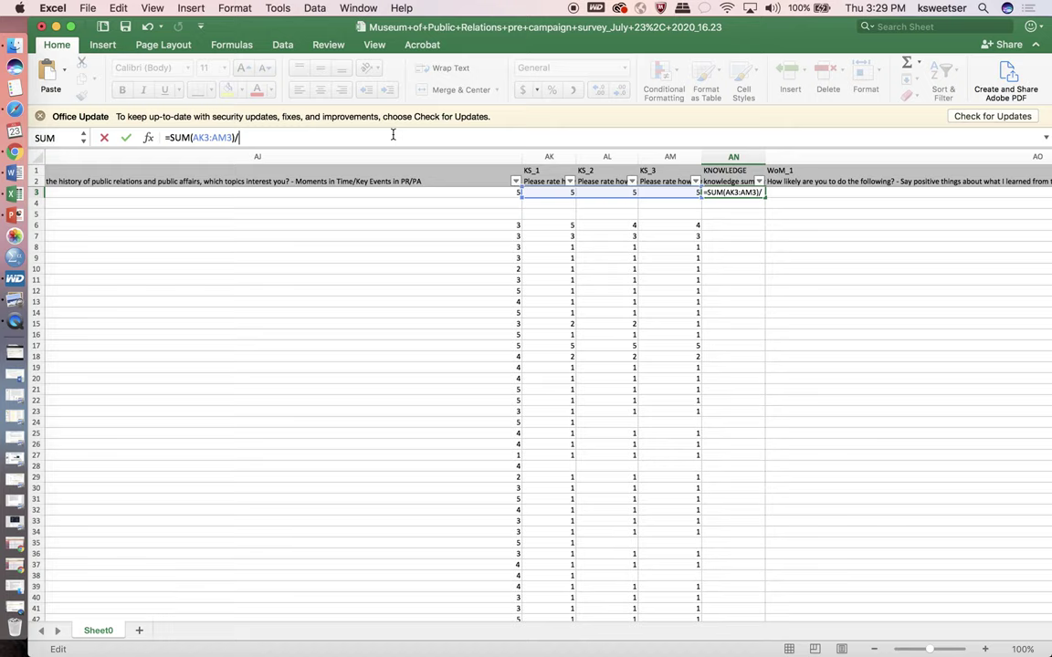
text(3)
key(Return)
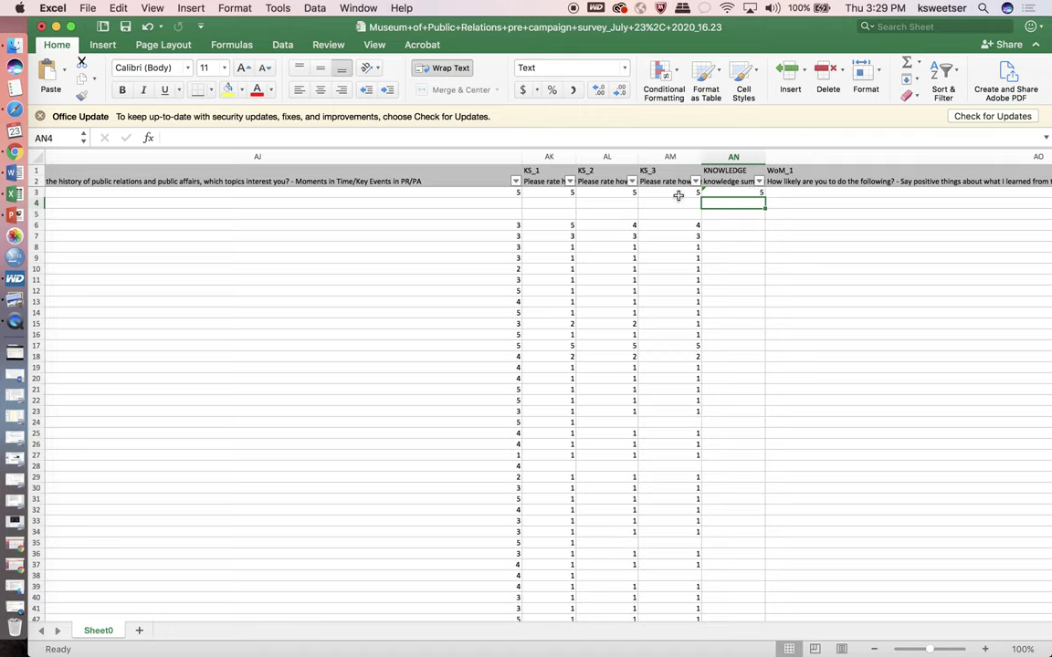
click(755, 194)
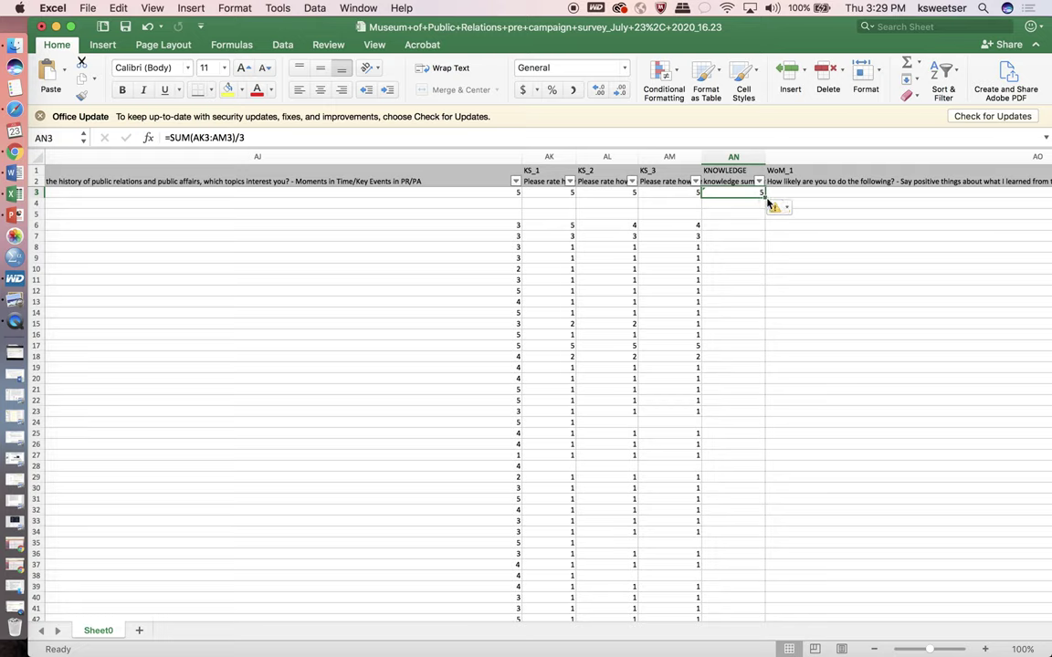
Fill the =SUM(AK3:AM3)/3 formula from AN3 down column AN to row 55
drag(766, 198, 753, 557)
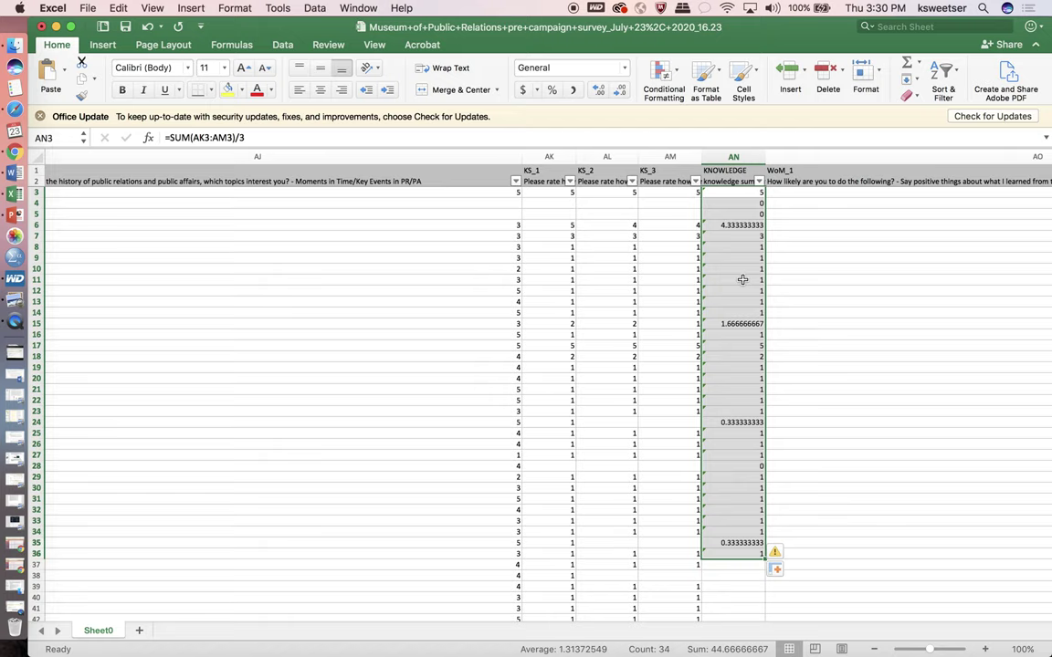
scroll(743, 279, down, 5)
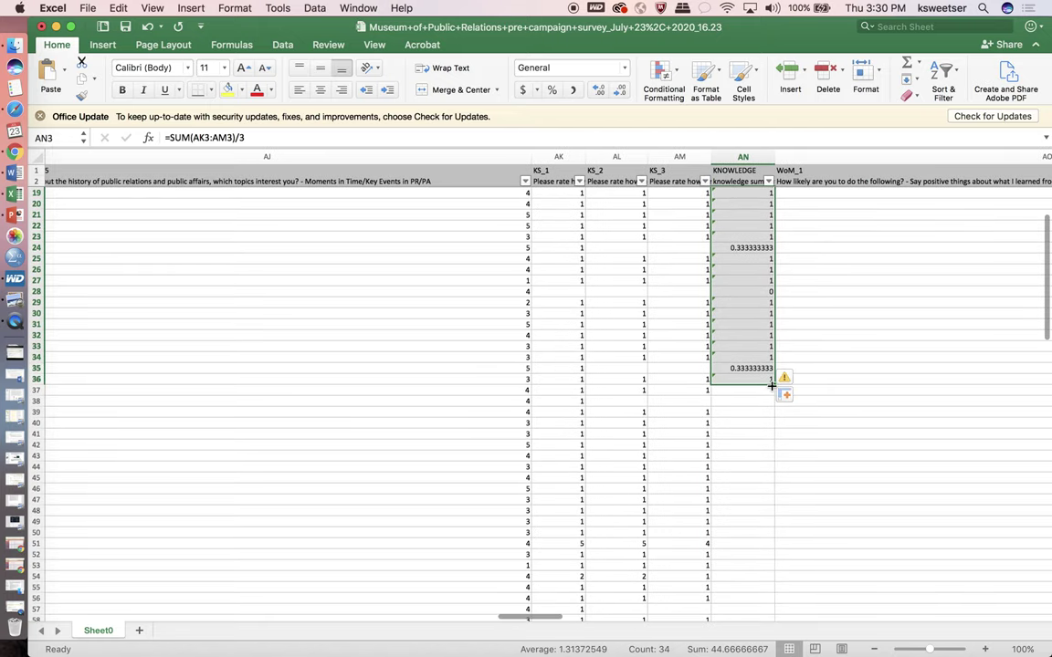
drag(773, 384, 767, 592)
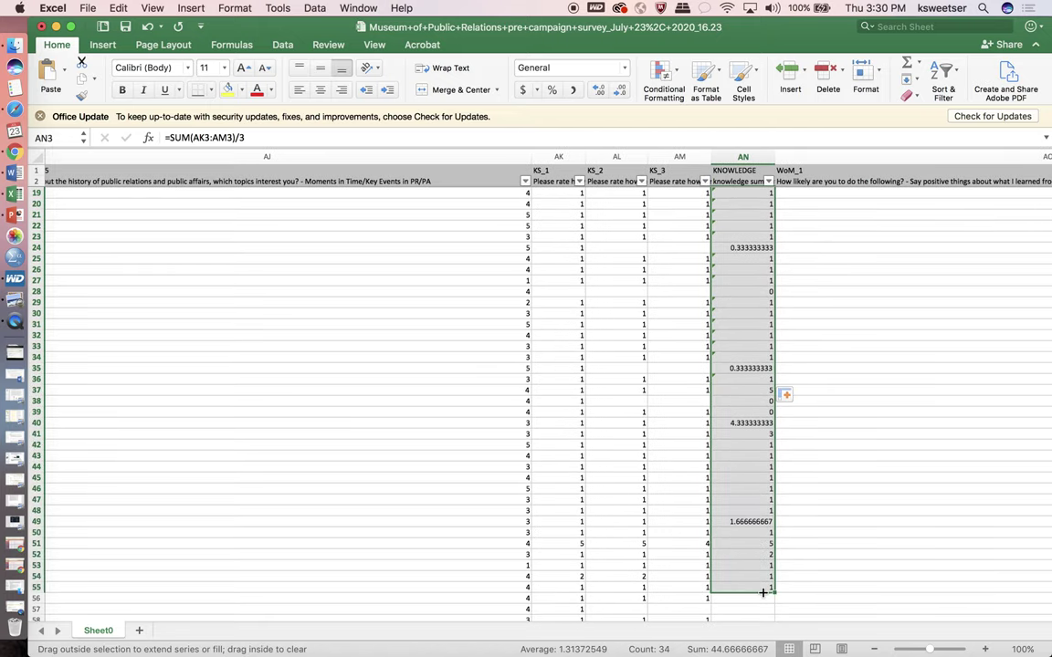
scroll(739, 491, up, 5)
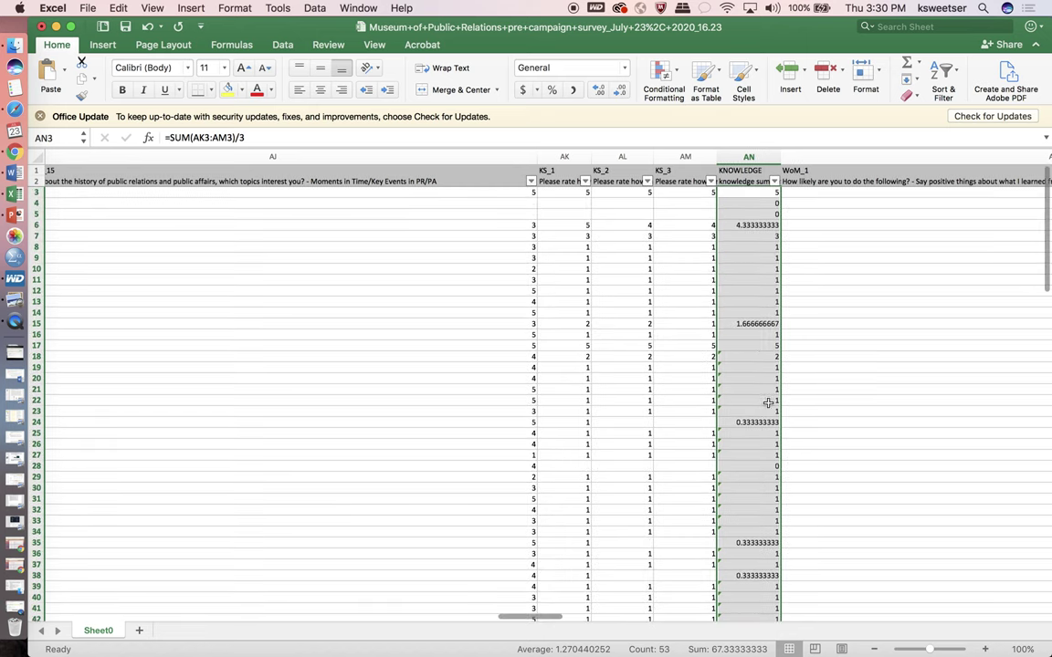